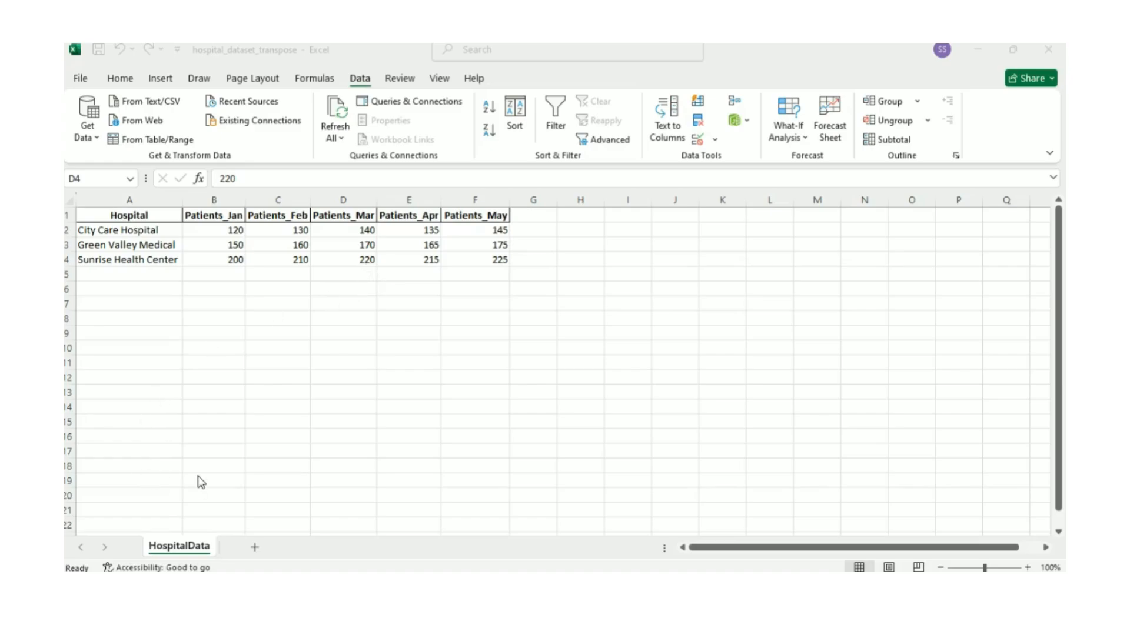
# Load the hospital data range A1:F4 into Power Query as a table with headers
pyautogui.click(135, 234)
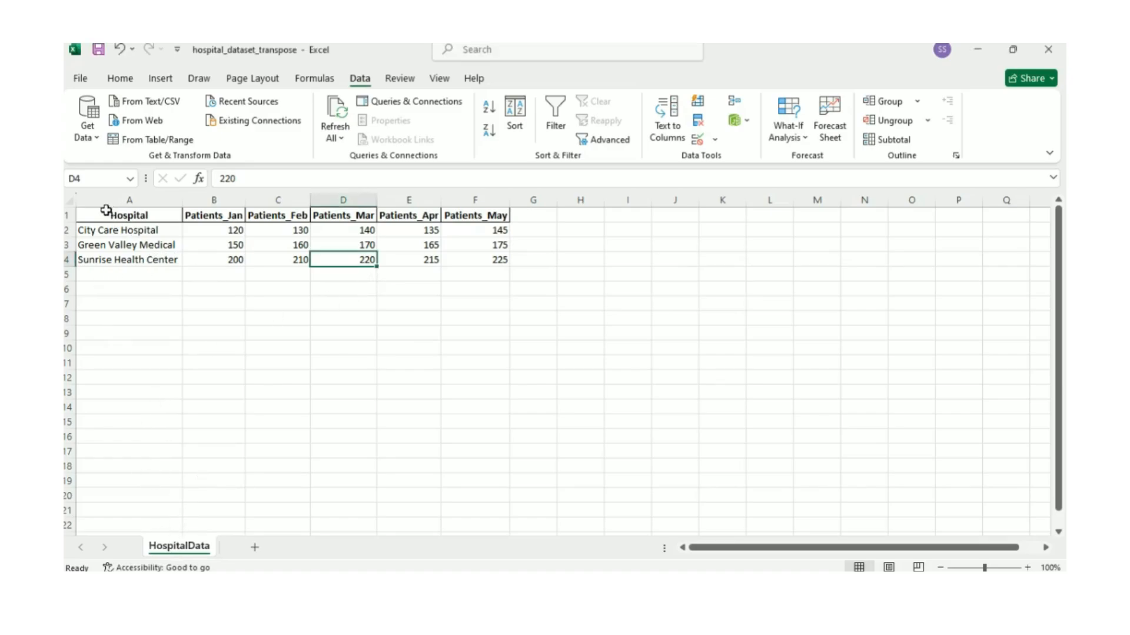
pyautogui.moveTo(106, 210); pyautogui.dragTo(471, 262)
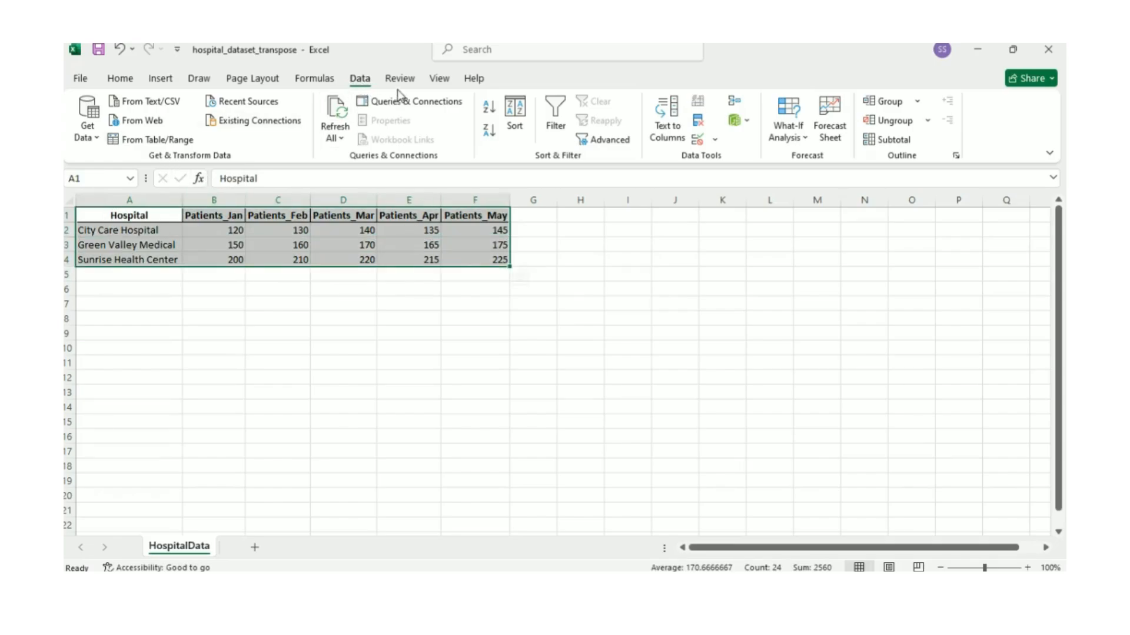
pyautogui.click(167, 141)
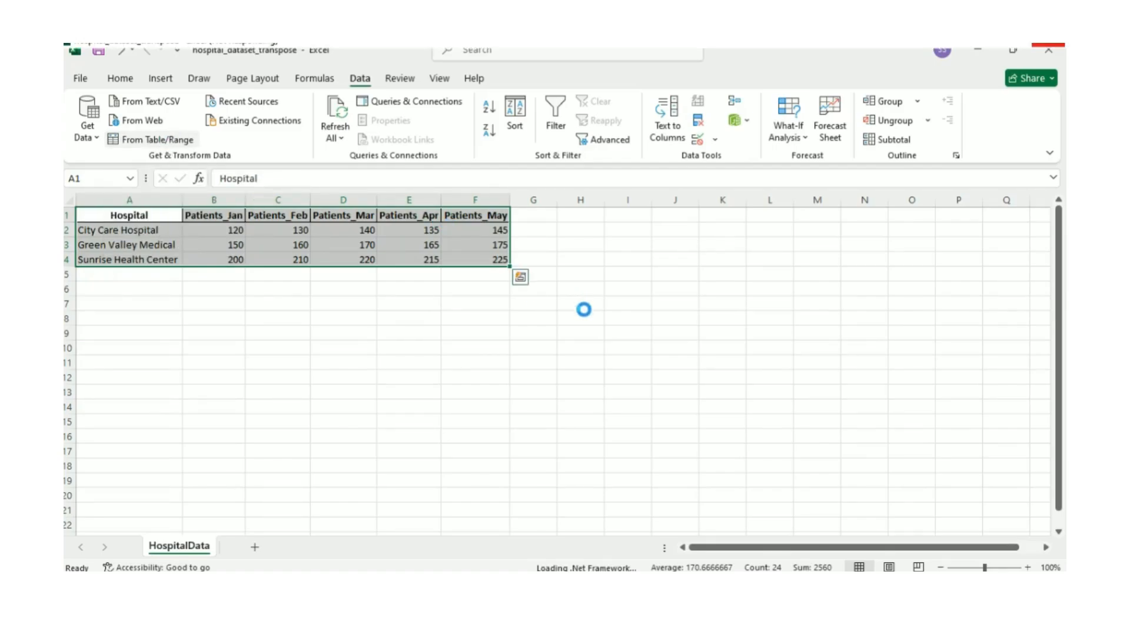
pyautogui.moveTo(550, 206); pyautogui.dragTo(512, 206)
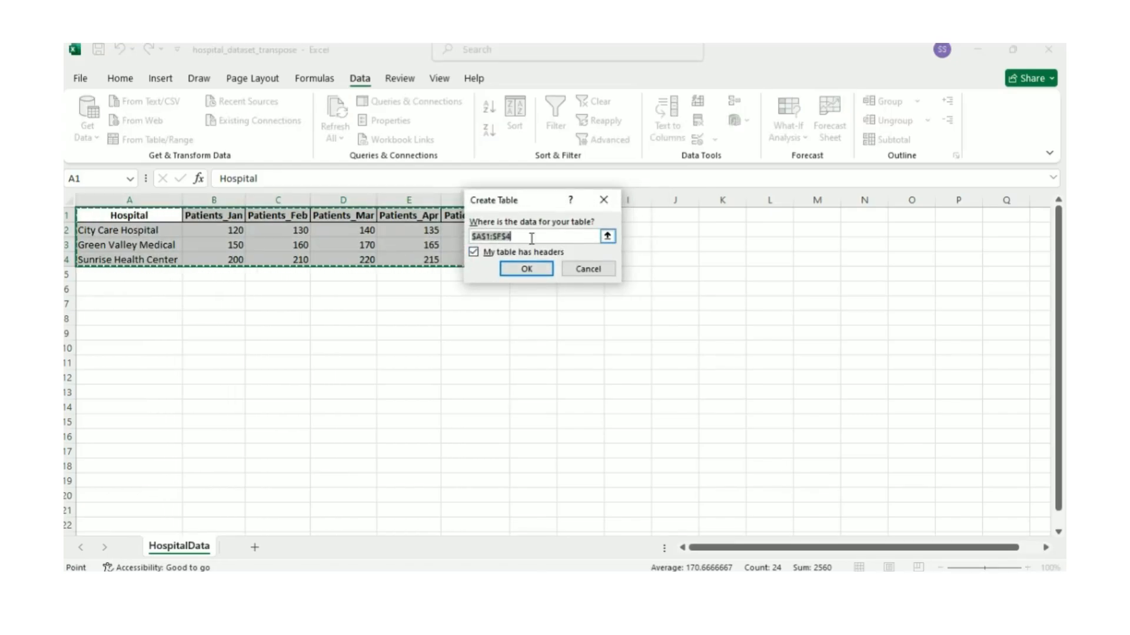
pyautogui.moveTo(527, 202); pyautogui.dragTo(530, 190)
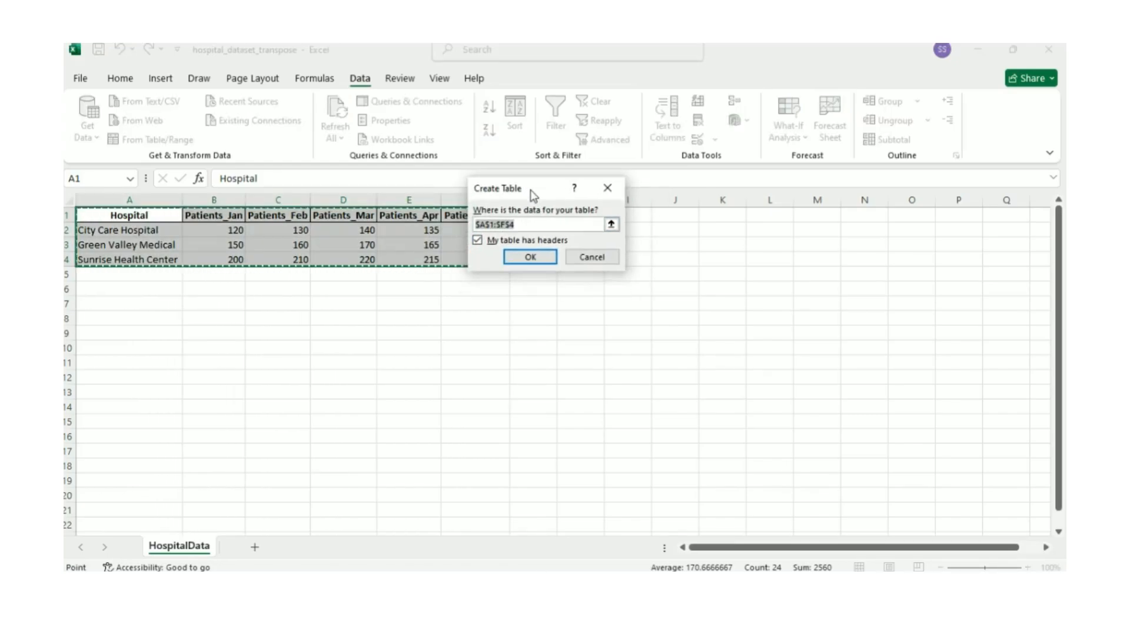
pyautogui.click(514, 260)
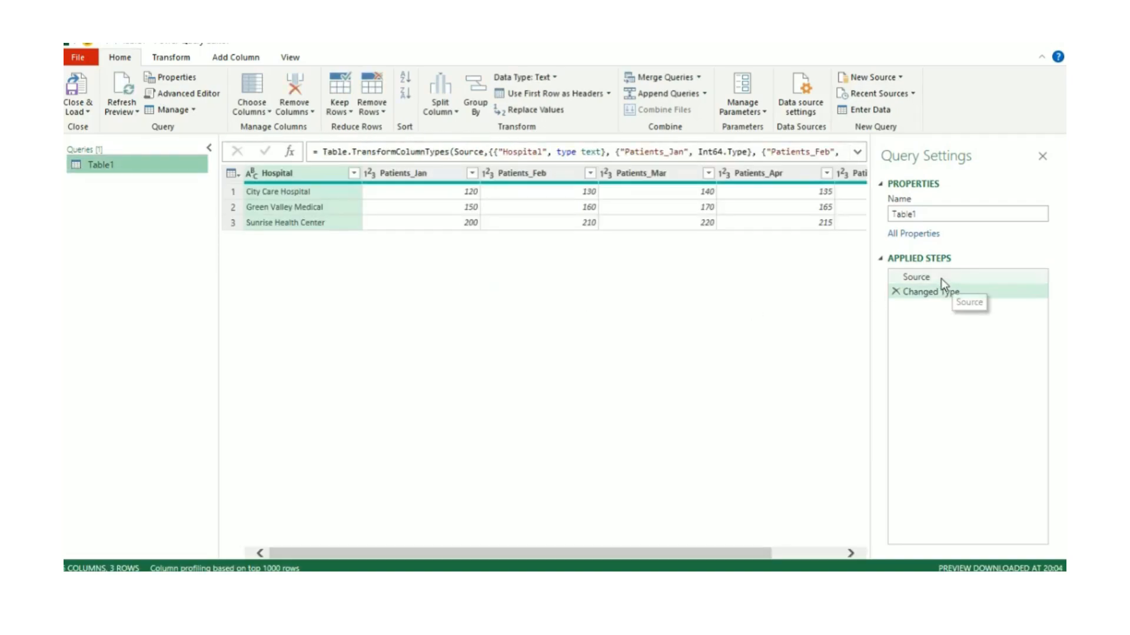
# Examine the formulas of the Source and Changed Type applied steps, including the table name referenced in the source
pyautogui.click(916, 282)
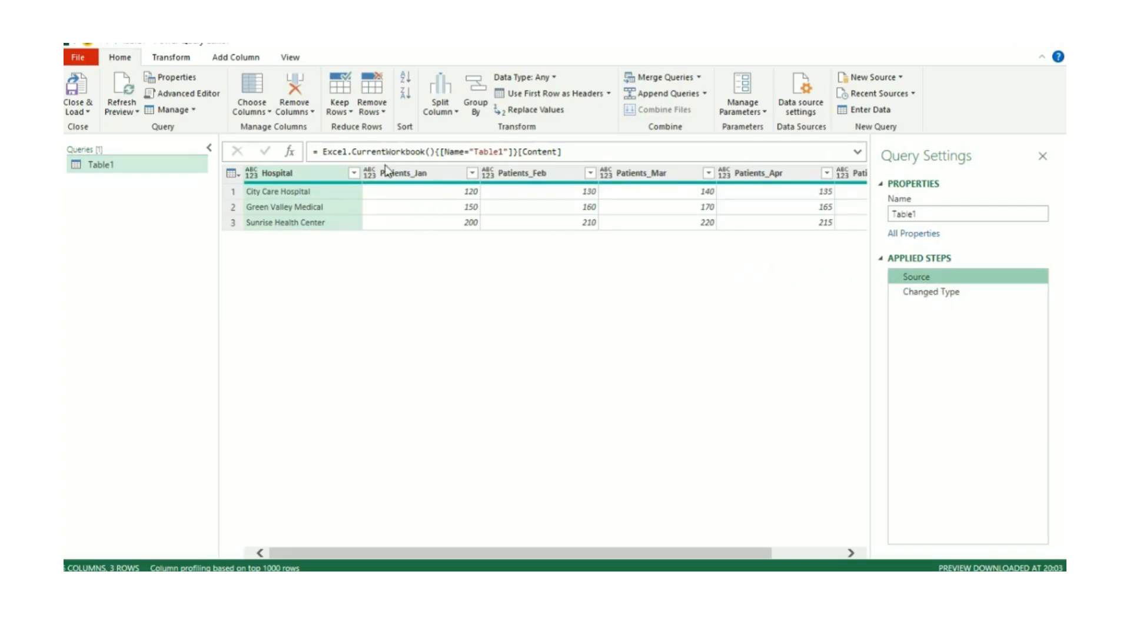
pyautogui.doubleClick(488, 152)
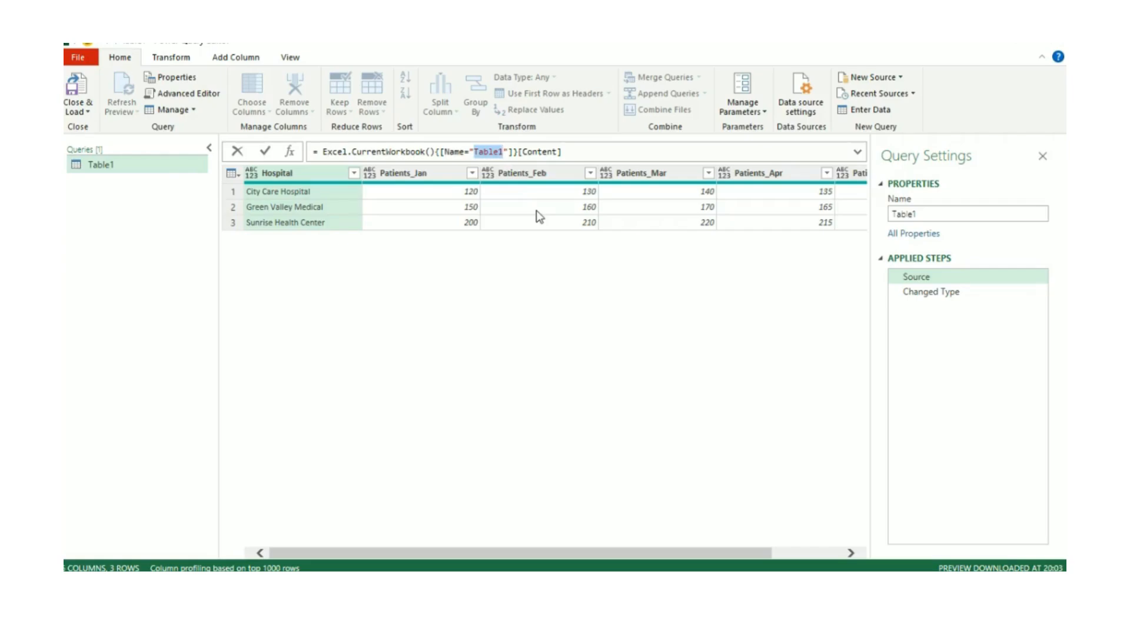
pyautogui.click(552, 269)
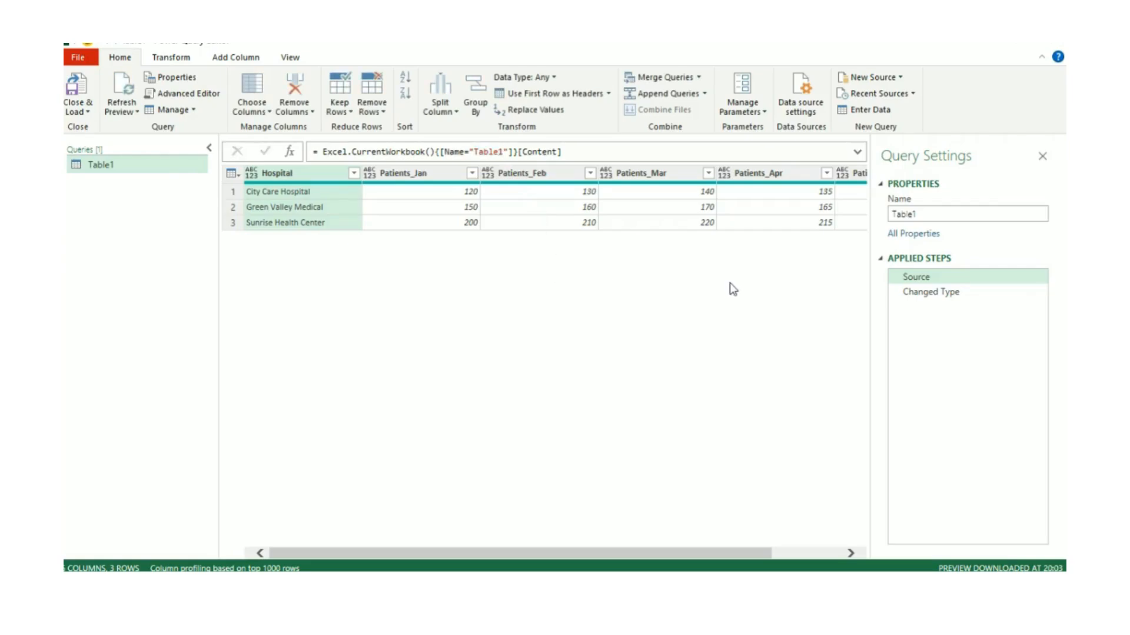
pyautogui.click(932, 293)
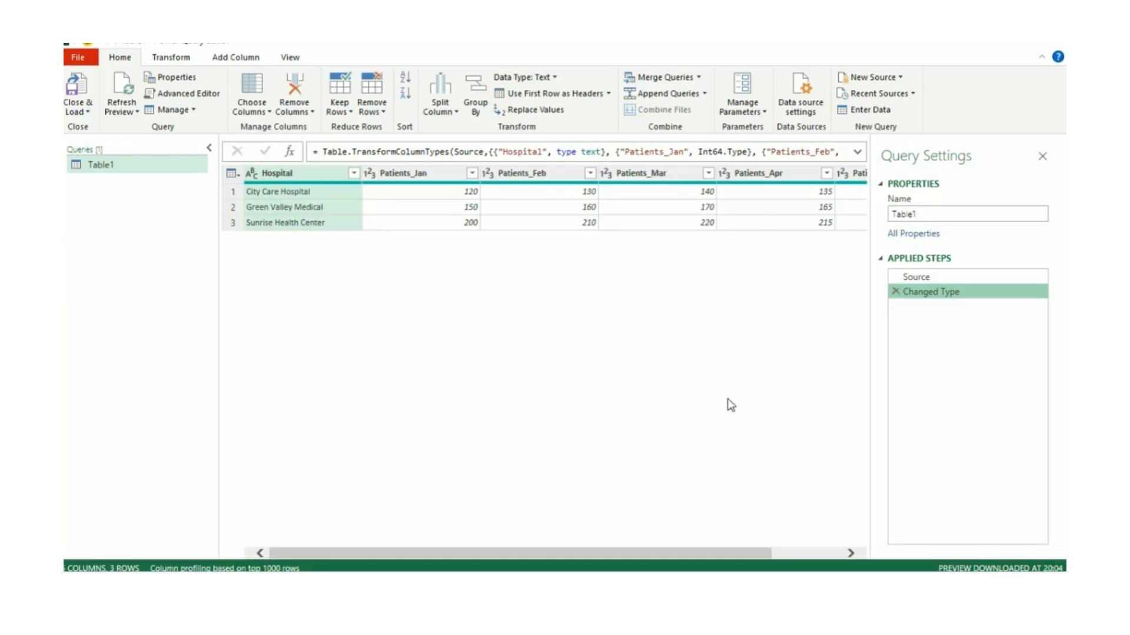
# Review the Hospital and monthly patient columns, checking the City Care Hospital row's values from January to April
pyautogui.moveTo(716, 551); pyautogui.dragTo(467, 449)
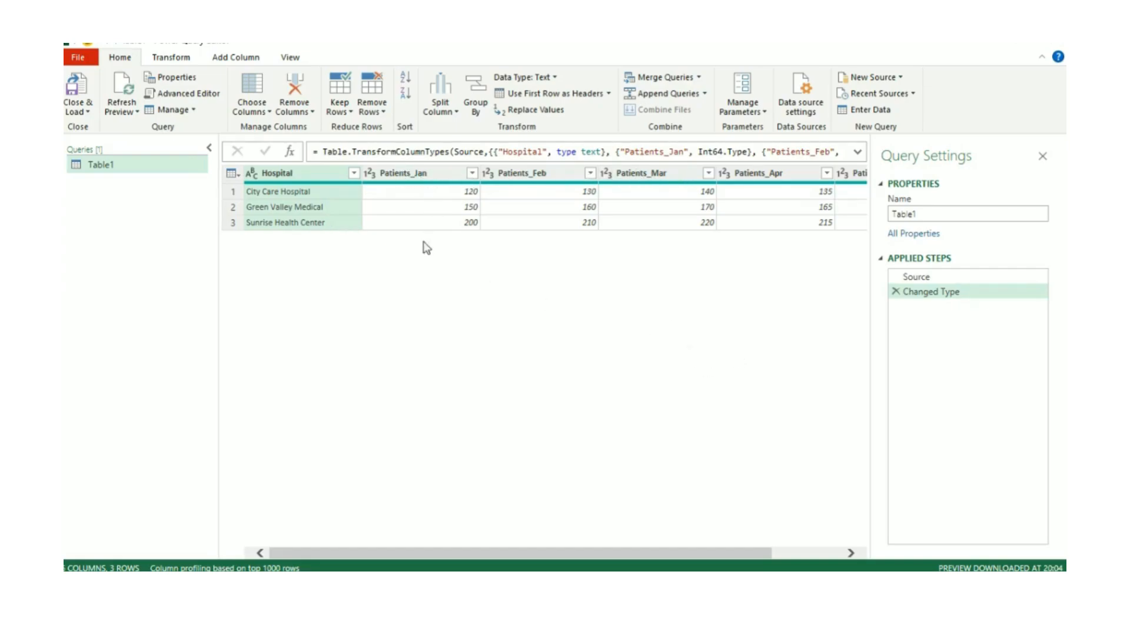
pyautogui.click(401, 177)
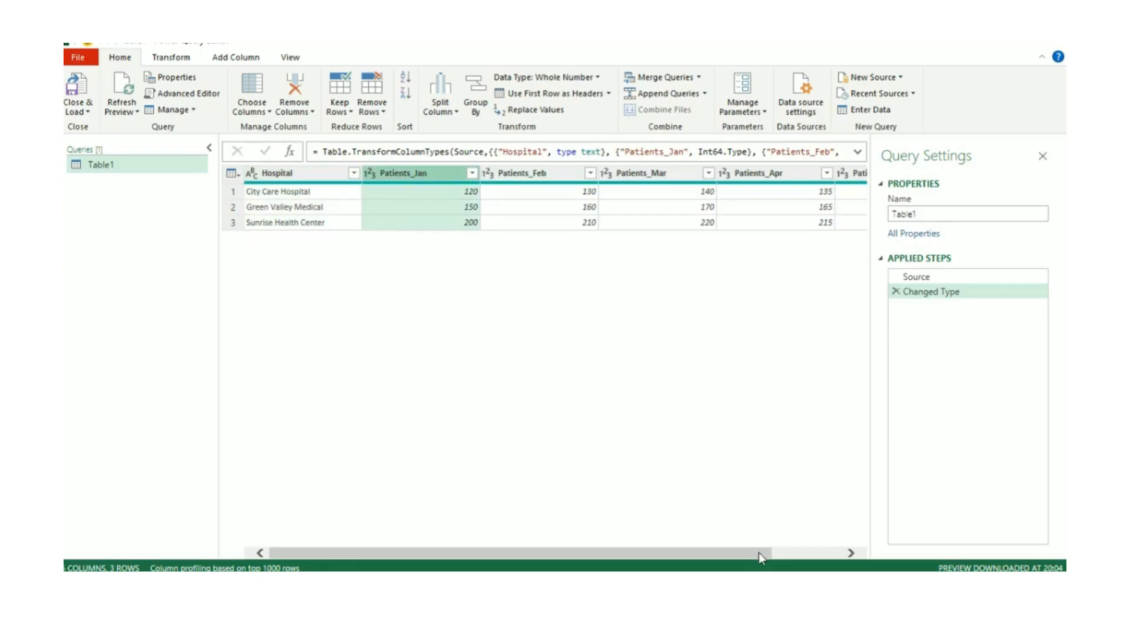
pyautogui.moveTo(758, 553); pyautogui.dragTo(660, 553)
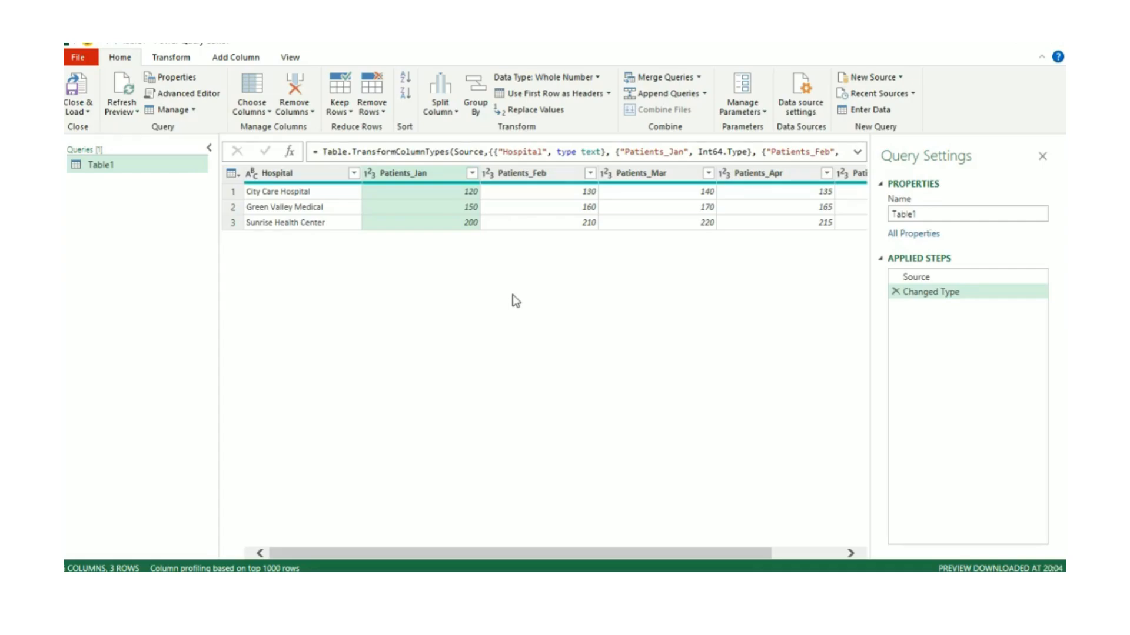
pyautogui.click(288, 174)
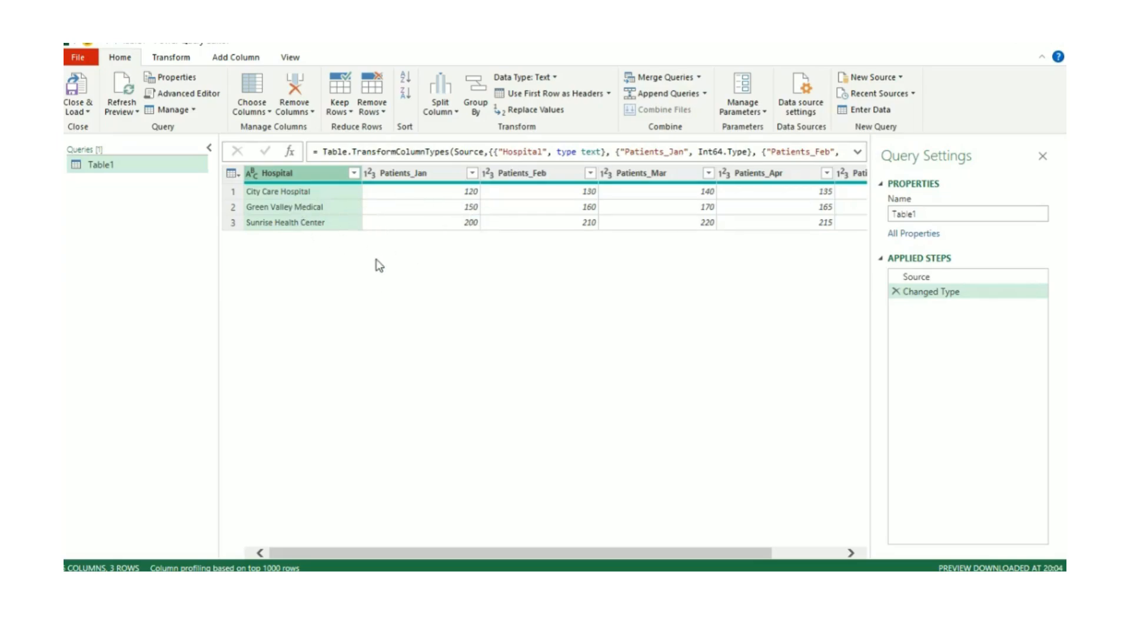
pyautogui.click(310, 194)
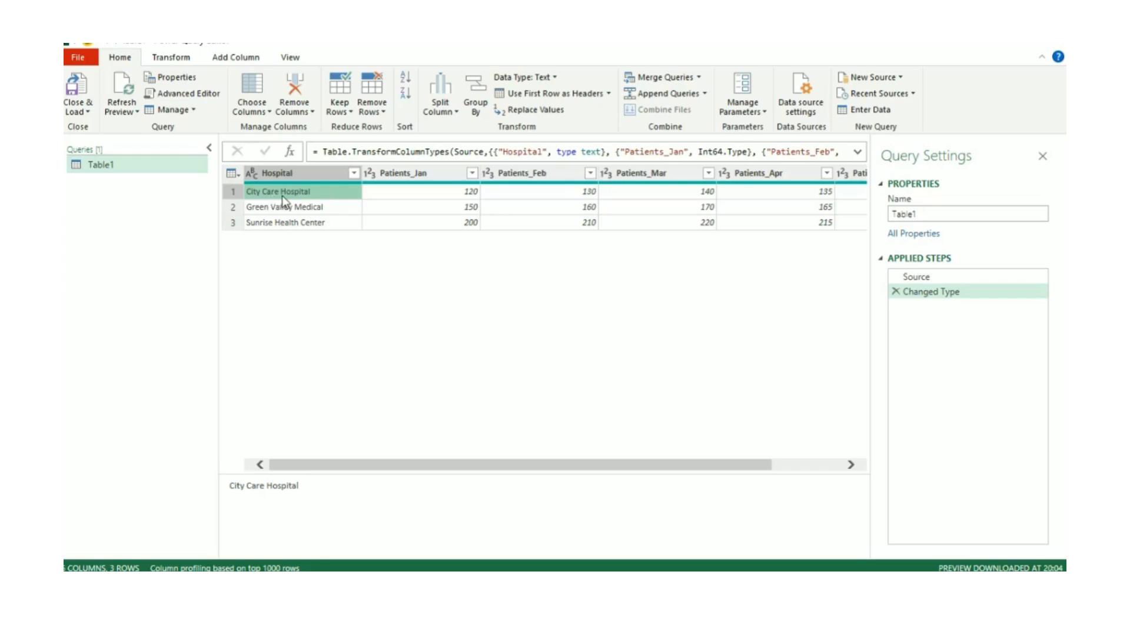
pyautogui.click(387, 195)
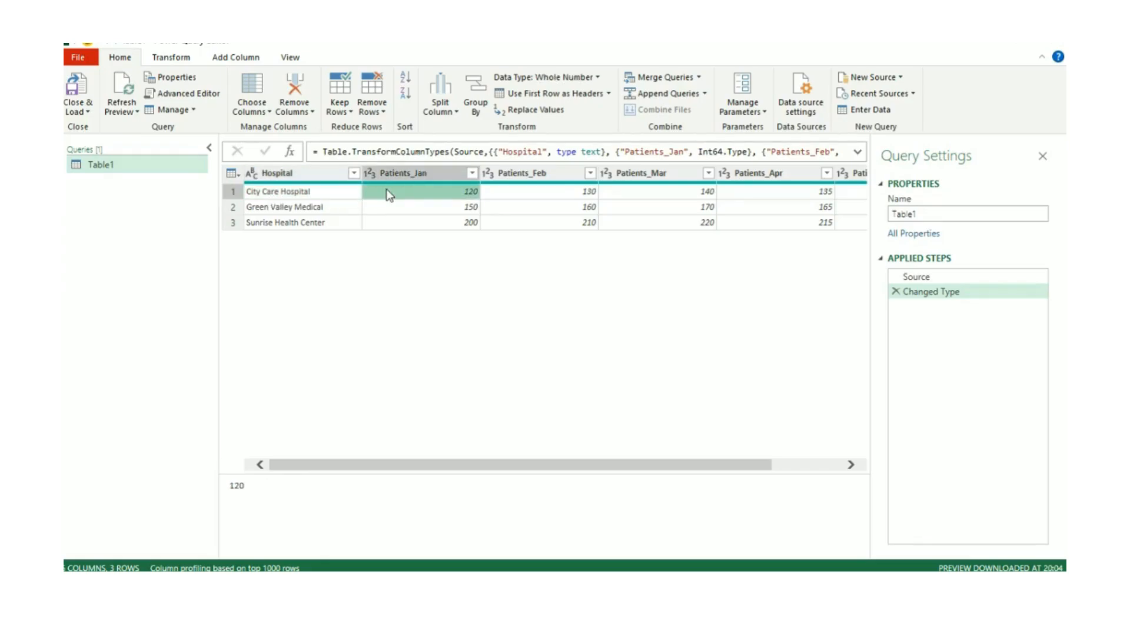
pyautogui.click(528, 193)
pyautogui.click(646, 195)
pyautogui.click(738, 197)
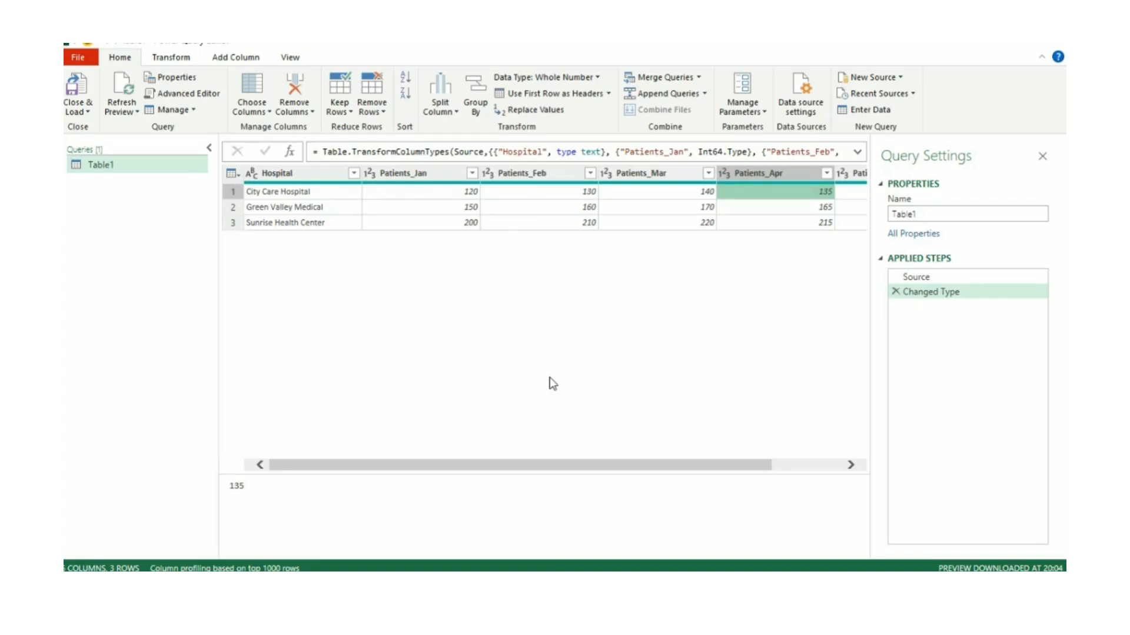
pyautogui.click(306, 193)
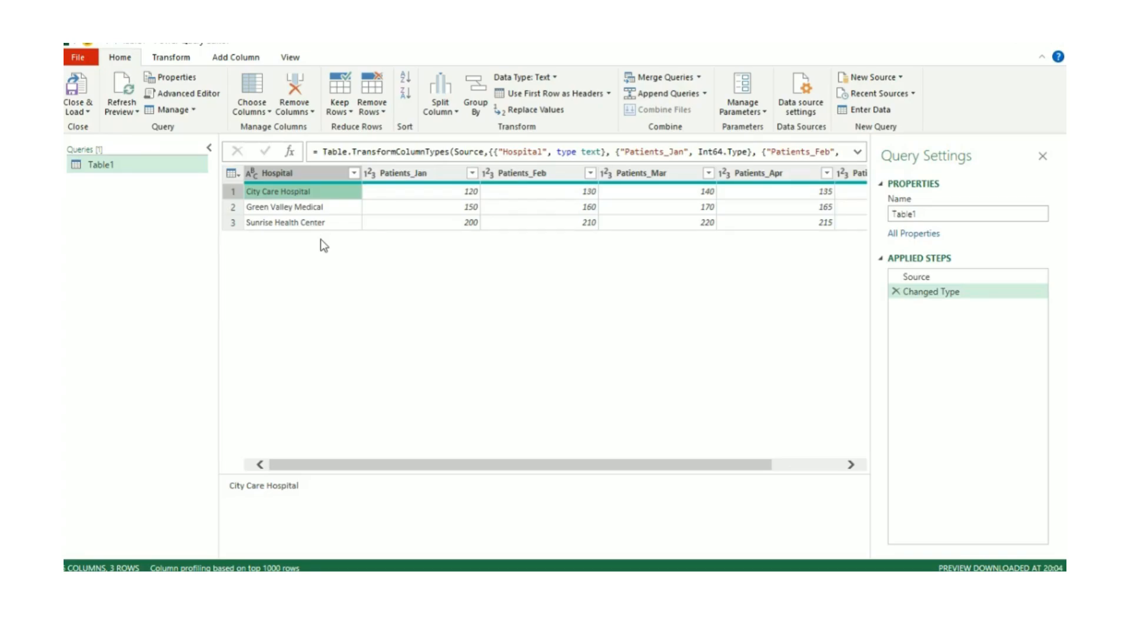
# Transpose the table and promote its first row, containing the hospital names, to column headers
pyautogui.click(158, 61)
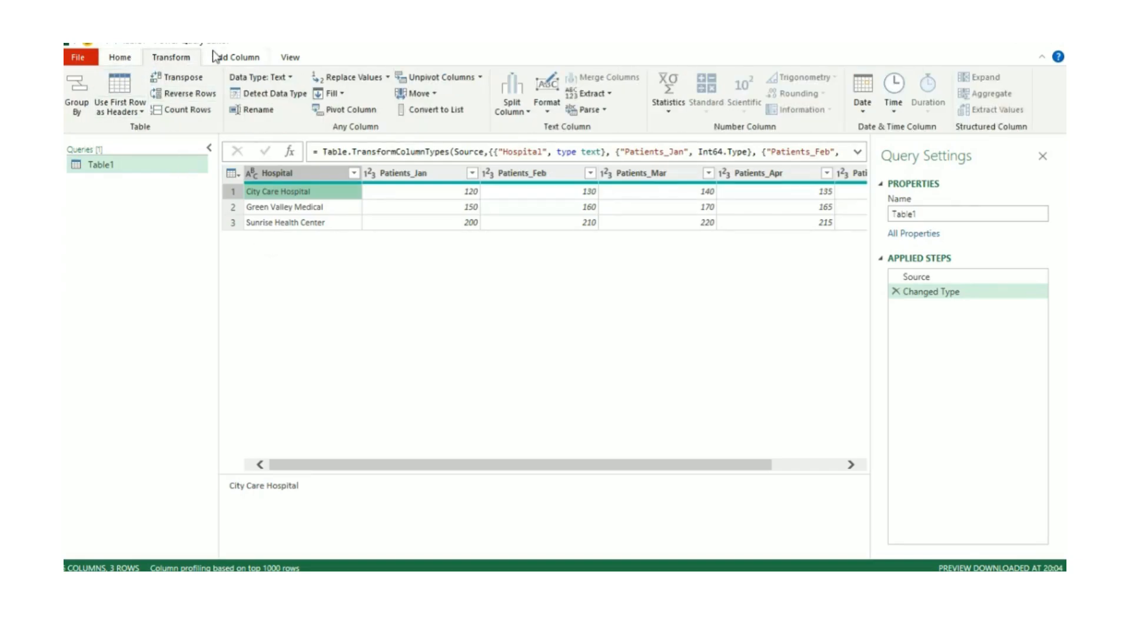
pyautogui.click(176, 77)
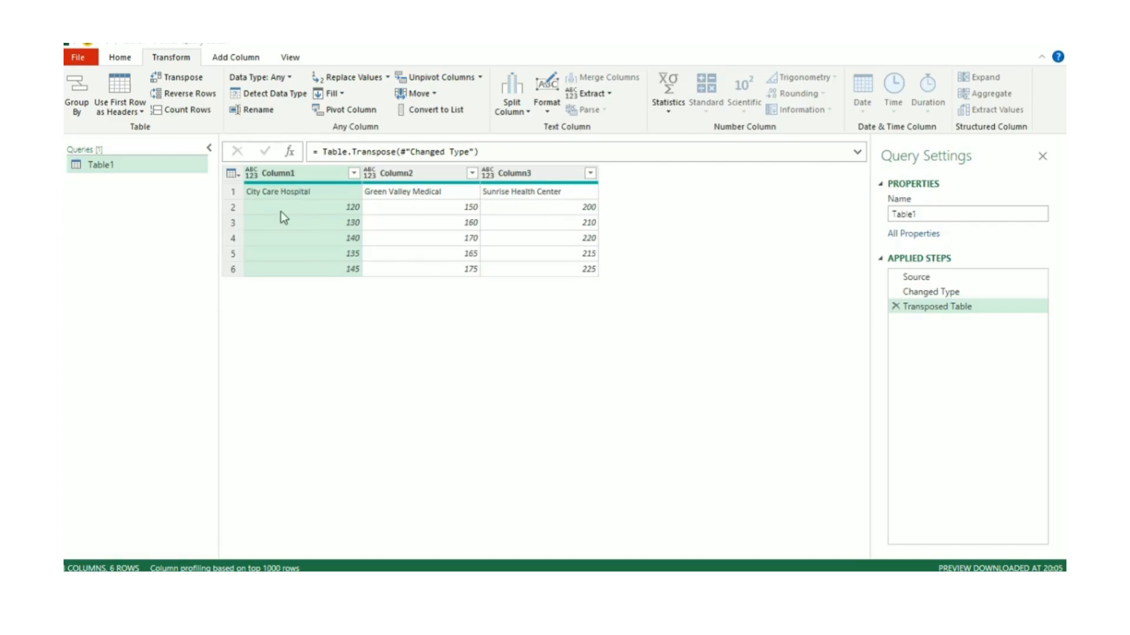
pyautogui.click(126, 119)
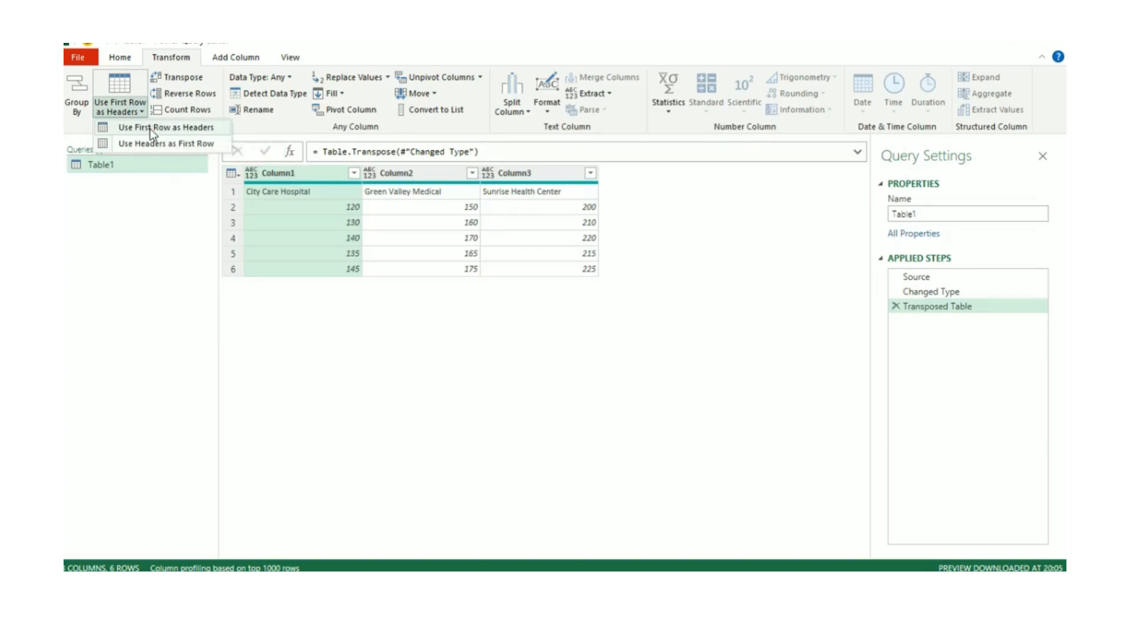
pyautogui.click(155, 129)
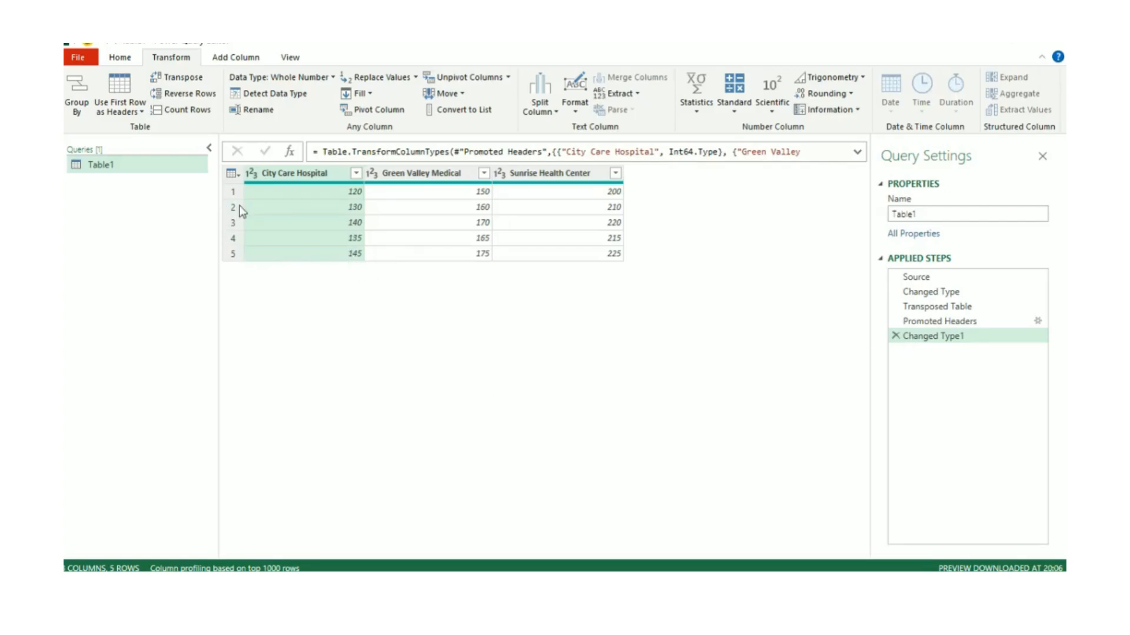
# Reverse the row order of the transposed table and check the three hospital columns
pyautogui.click(199, 94)
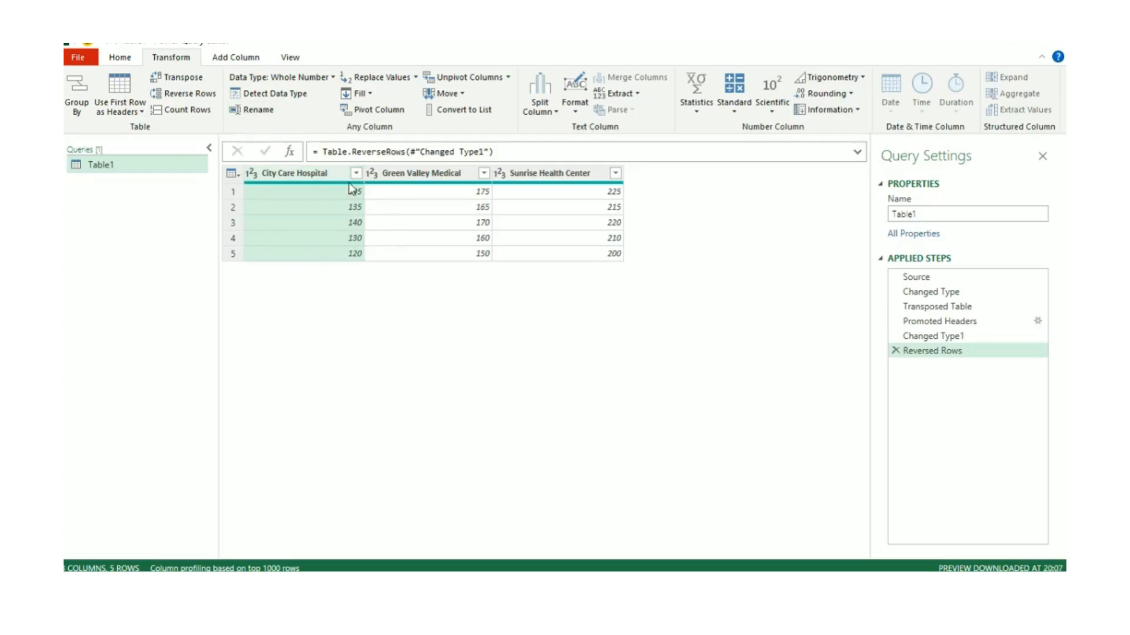
pyautogui.click(419, 174)
pyautogui.click(547, 173)
pyautogui.click(425, 176)
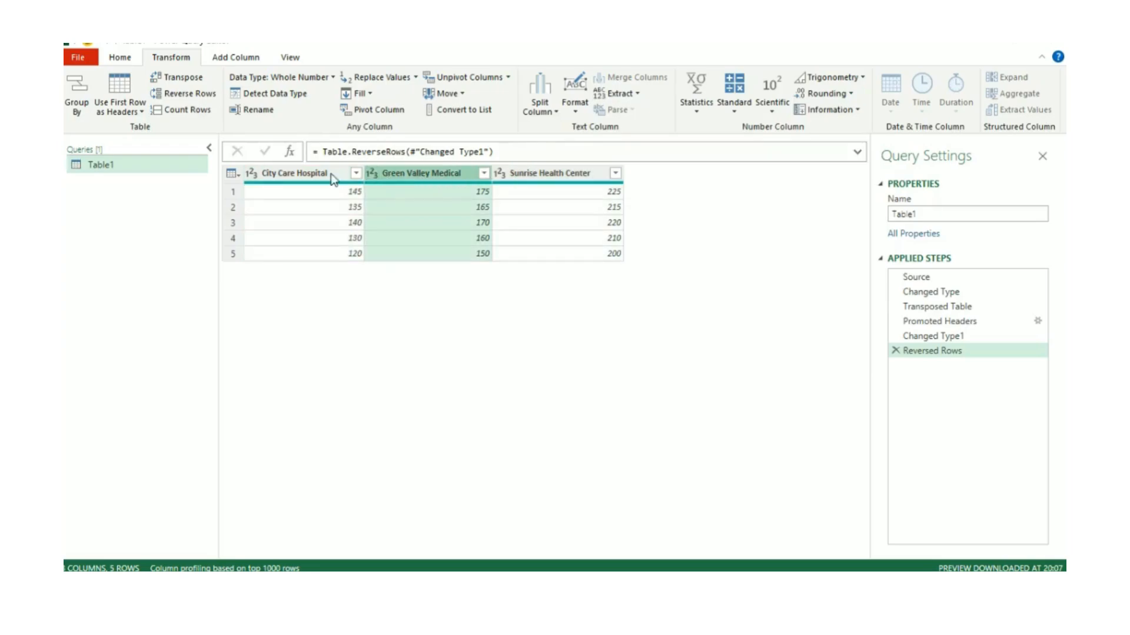
pyautogui.click(319, 172)
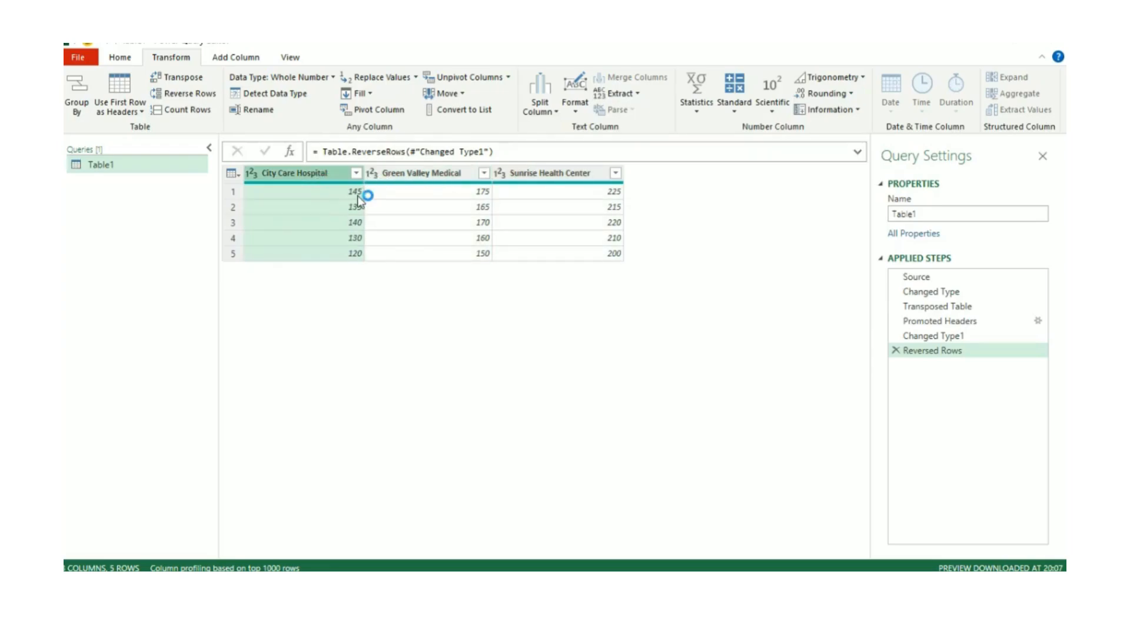
pyautogui.click(431, 180)
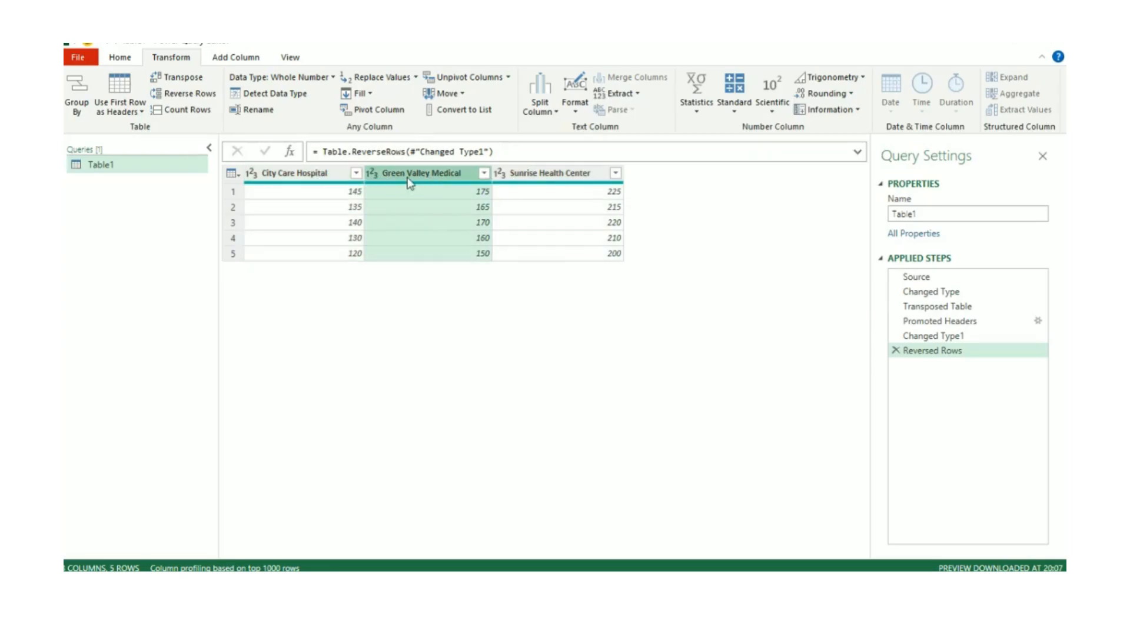
# Rename the City Care Hospital column to "City Care Hospital New City"
pyautogui.click(273, 175)
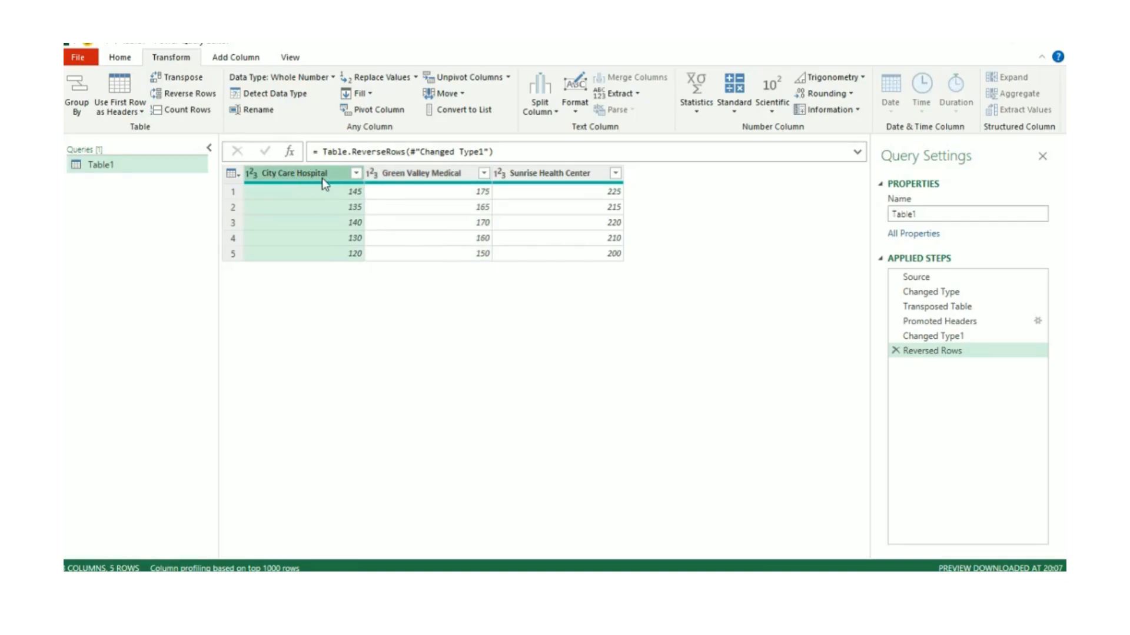
pyautogui.click(262, 111)
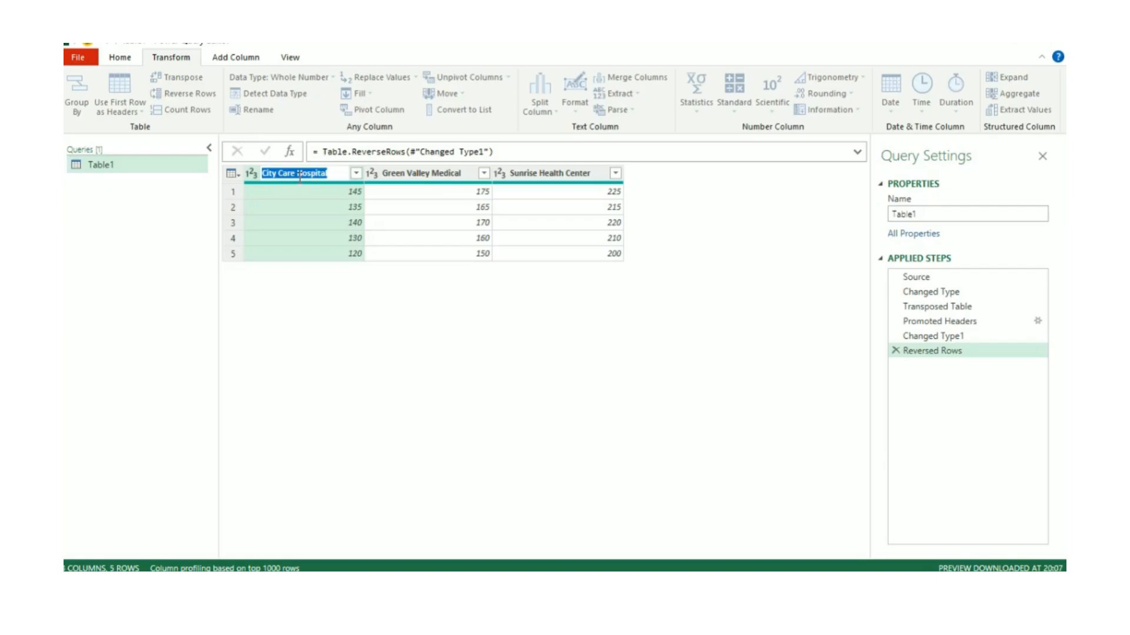
pyautogui.click(331, 173)
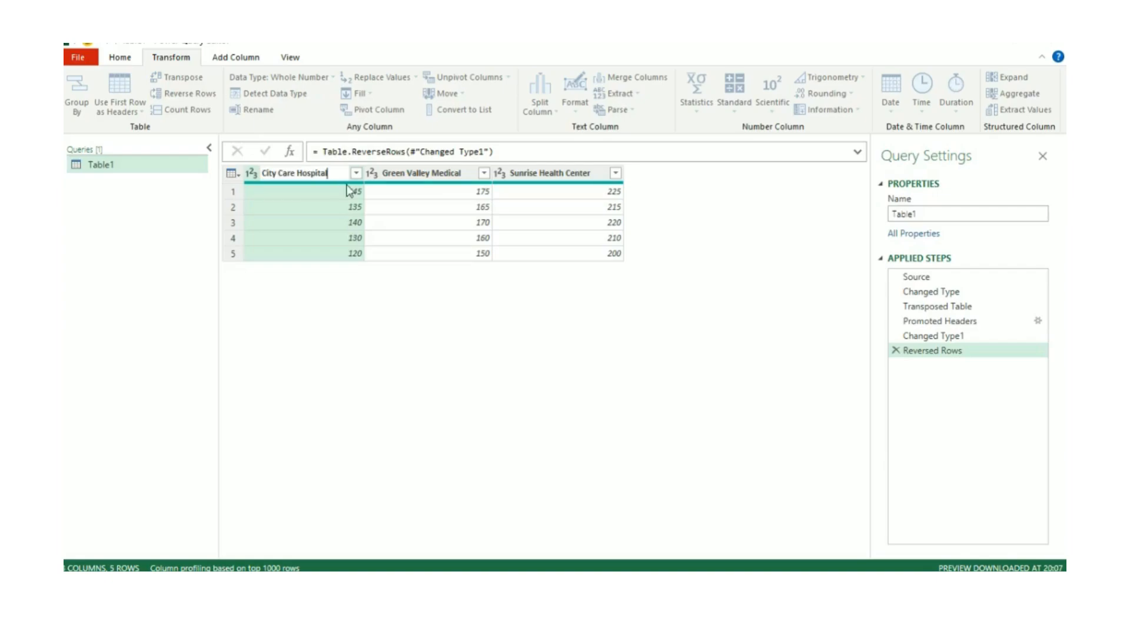
pyautogui.write('New City')
pyautogui.press('Return')
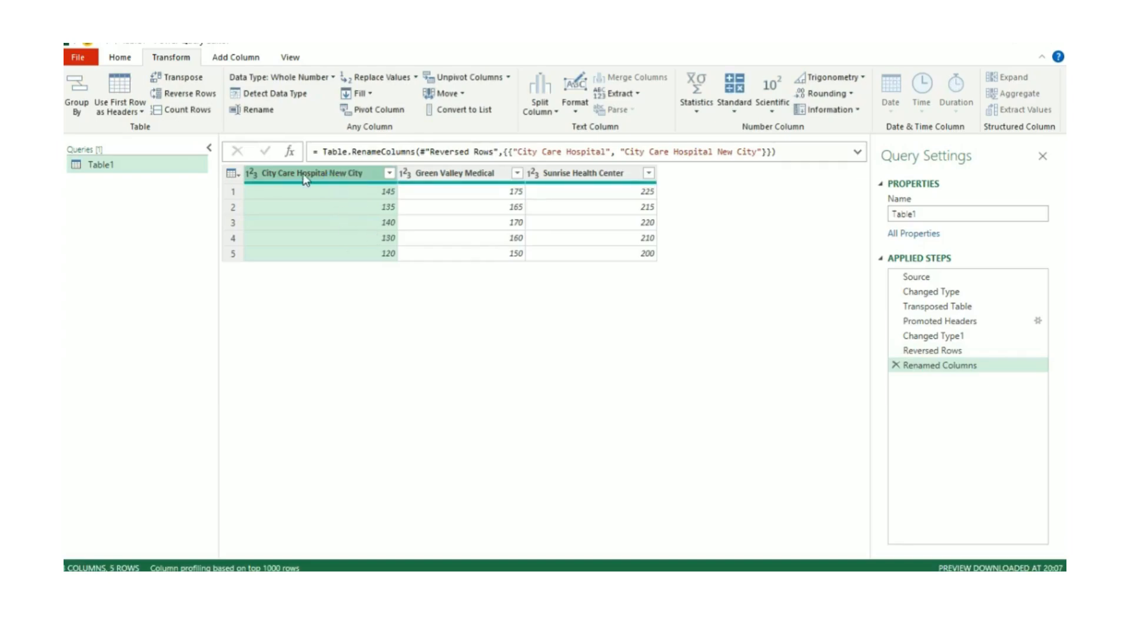